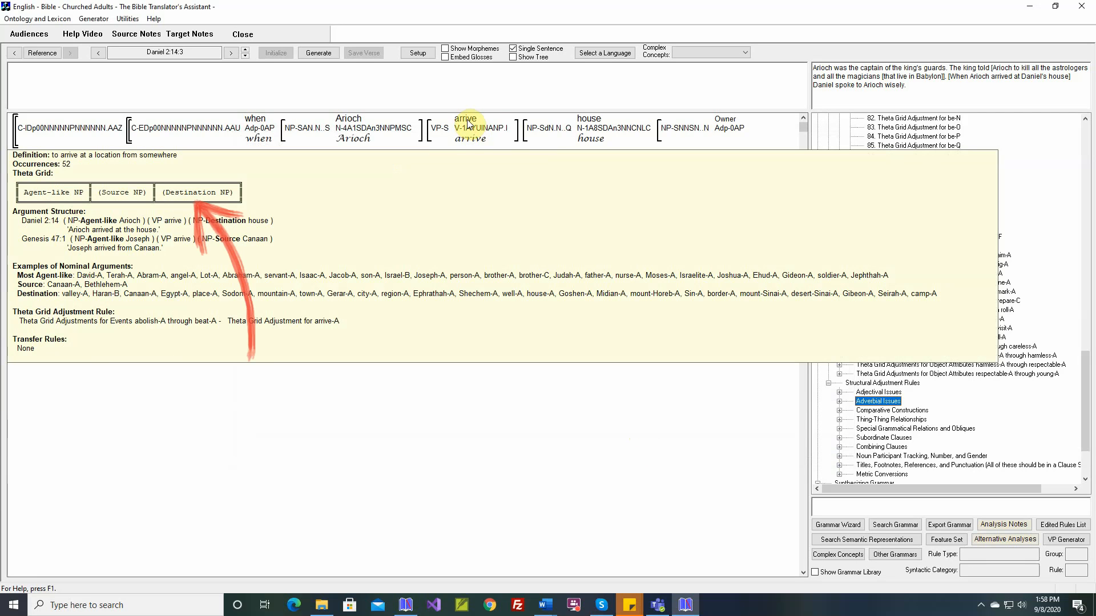
Open the Theta Grid Adjustment rule for arrive-A, examine the elements of its input structure, and close it without changes.
scroll(945, 201, "up", 8)
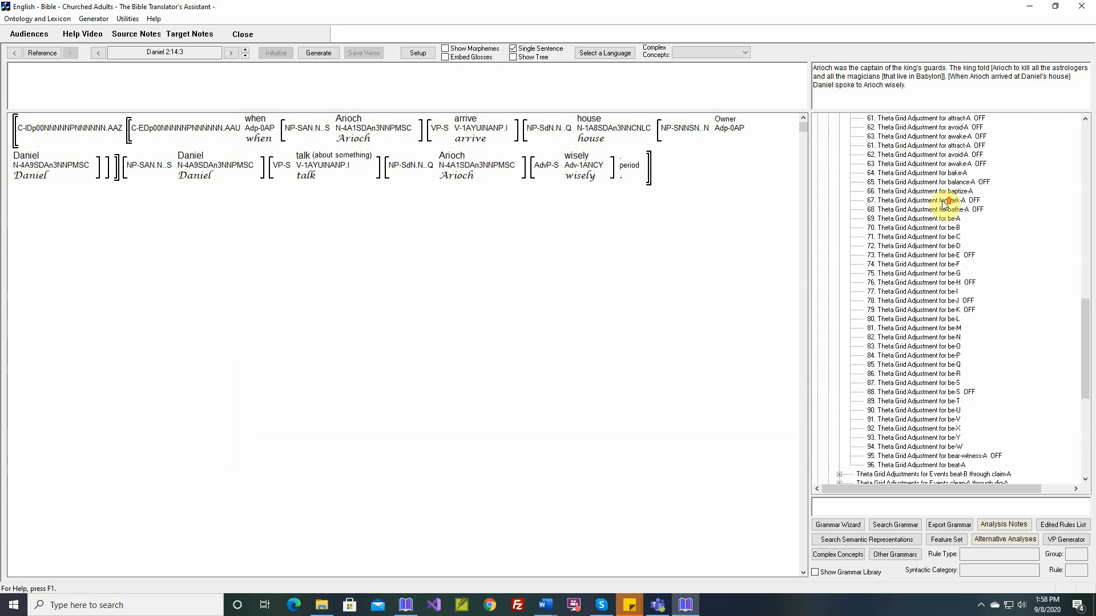
scroll(945, 203, "up", 4)
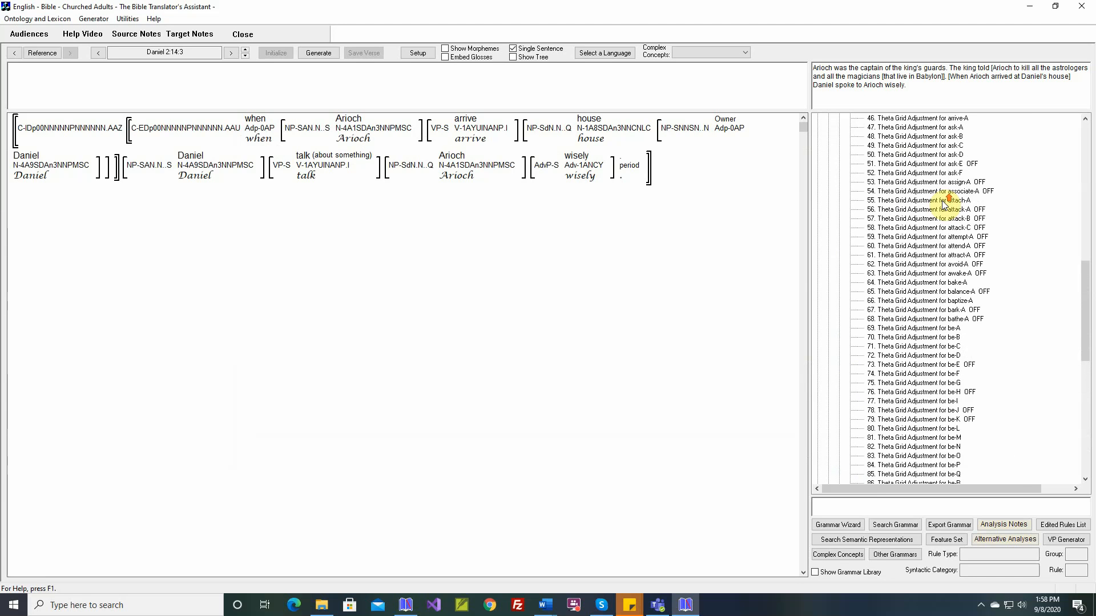
scroll(943, 204, "up", 3)
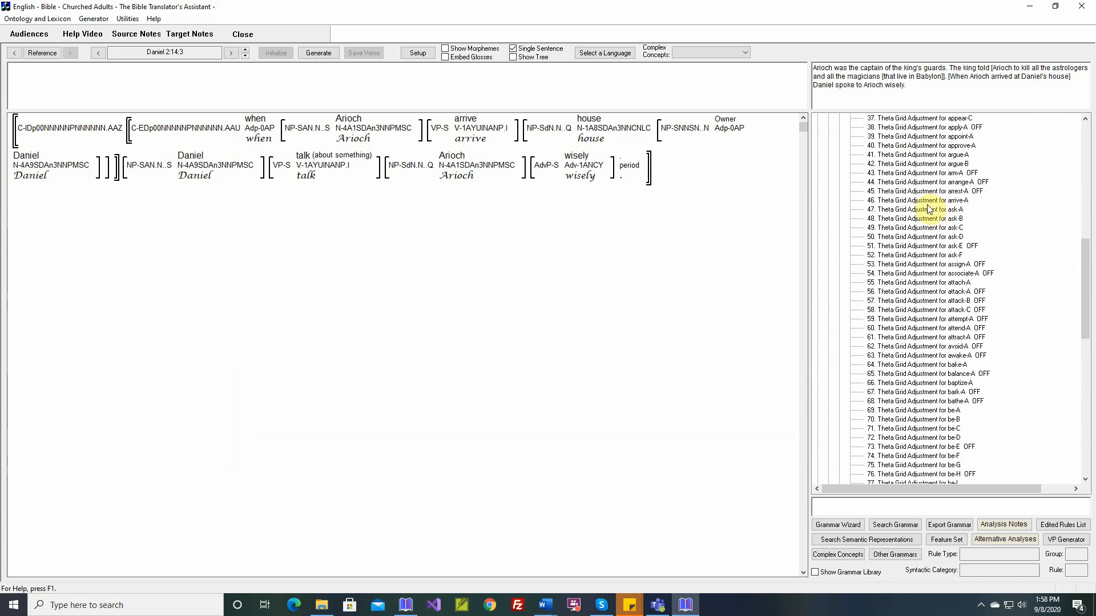
double_click(926, 201)
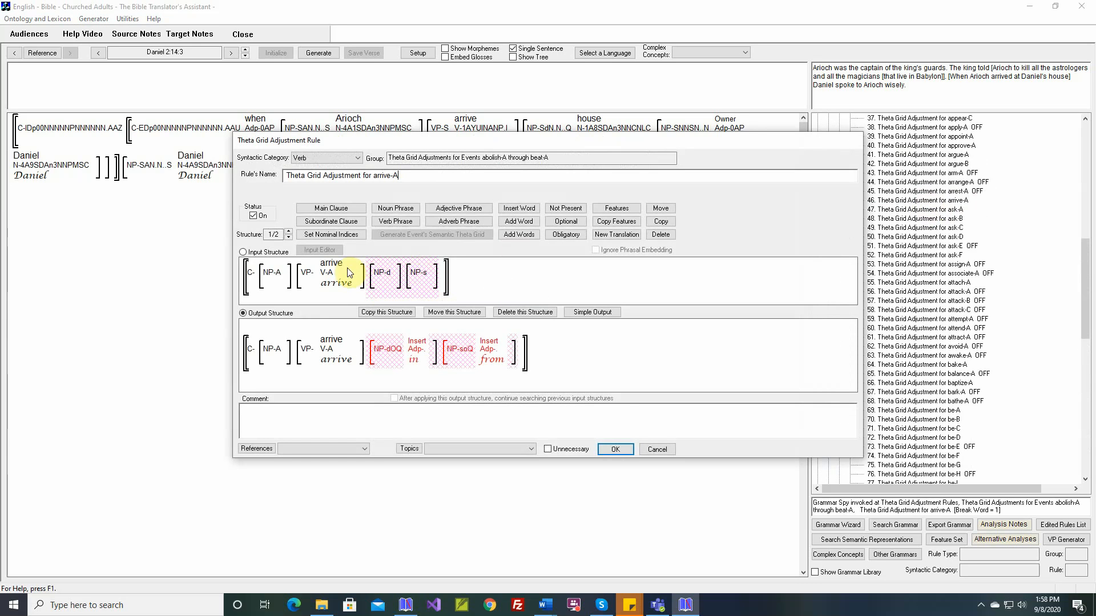
mouse_move(329, 270)
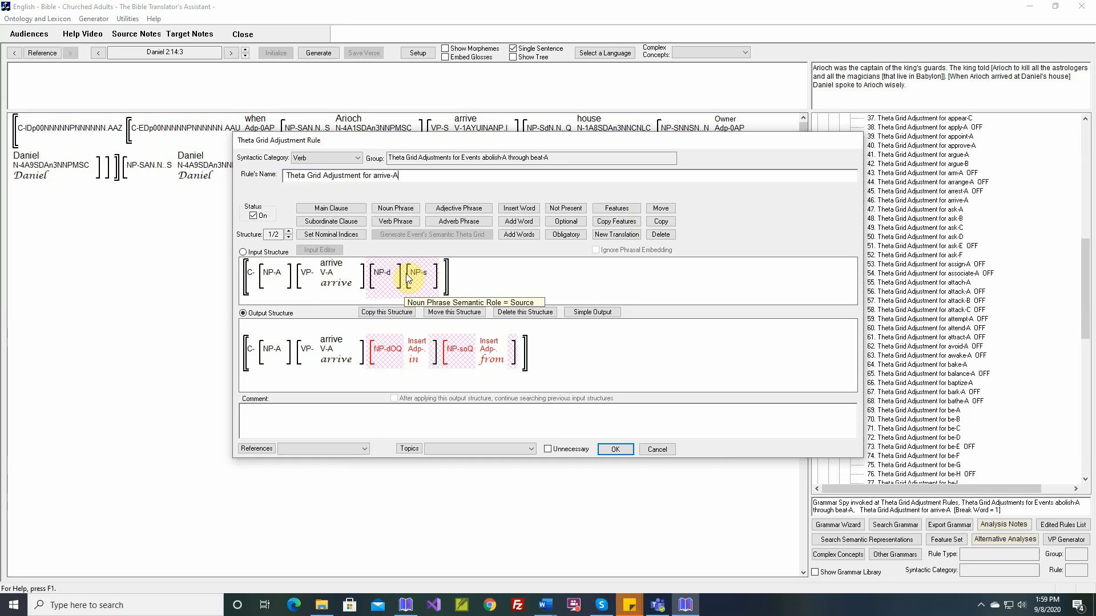
left_click(656, 449)
Create a Verbs rule in the abolish-A through beat-A events group, named "Theta Grid Adjustment rule for arrive".
scroll(920, 289, "up", 11)
scroll(920, 289, "up", 4)
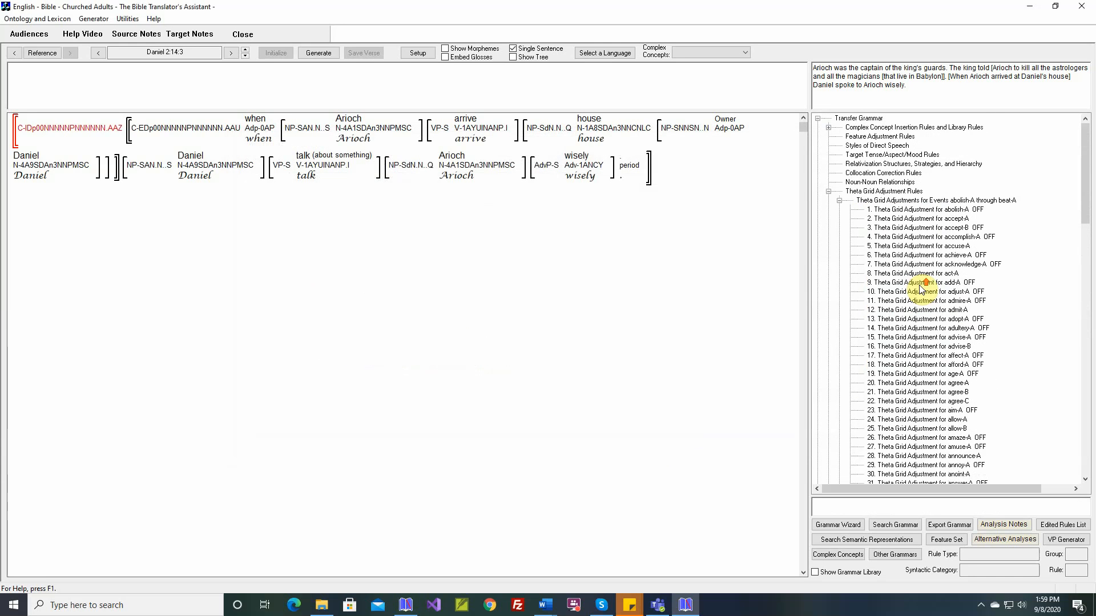
double_click(891, 201)
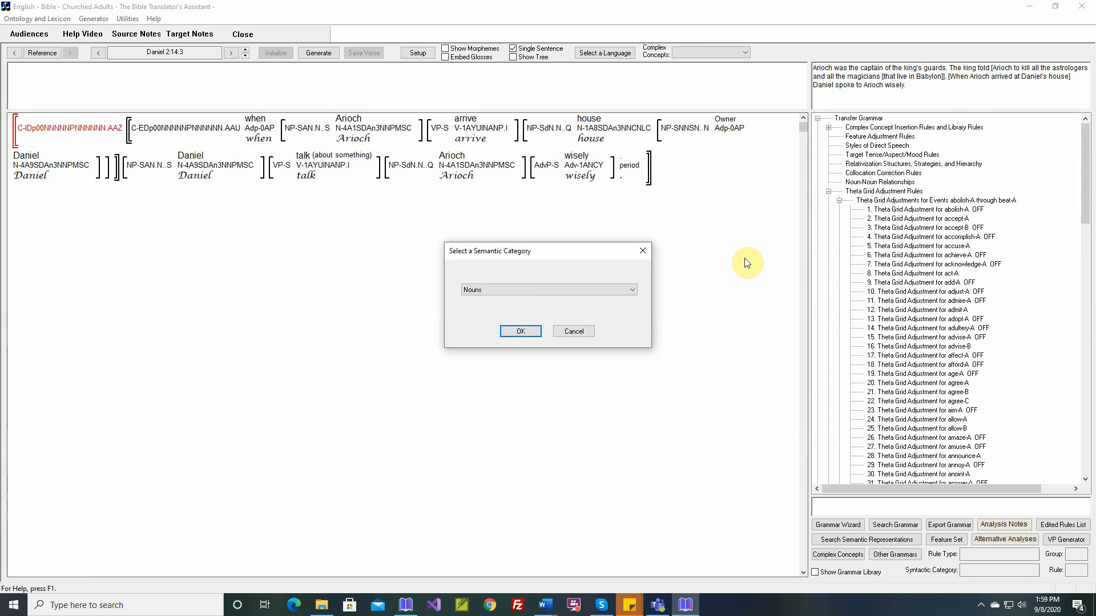
left_click(543, 291)
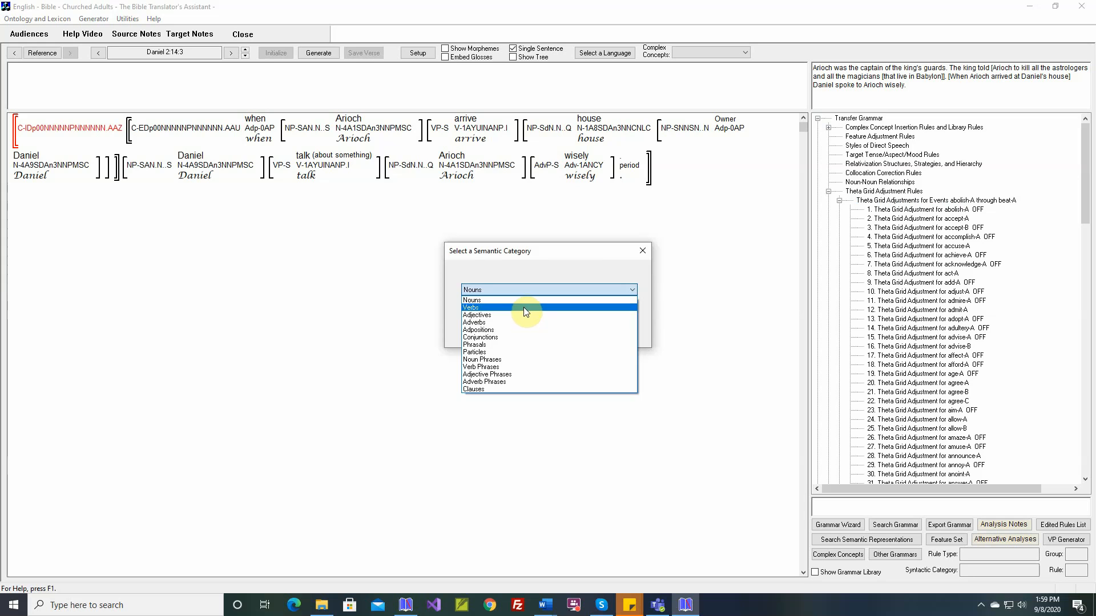
left_click(523, 307)
left_click(522, 331)
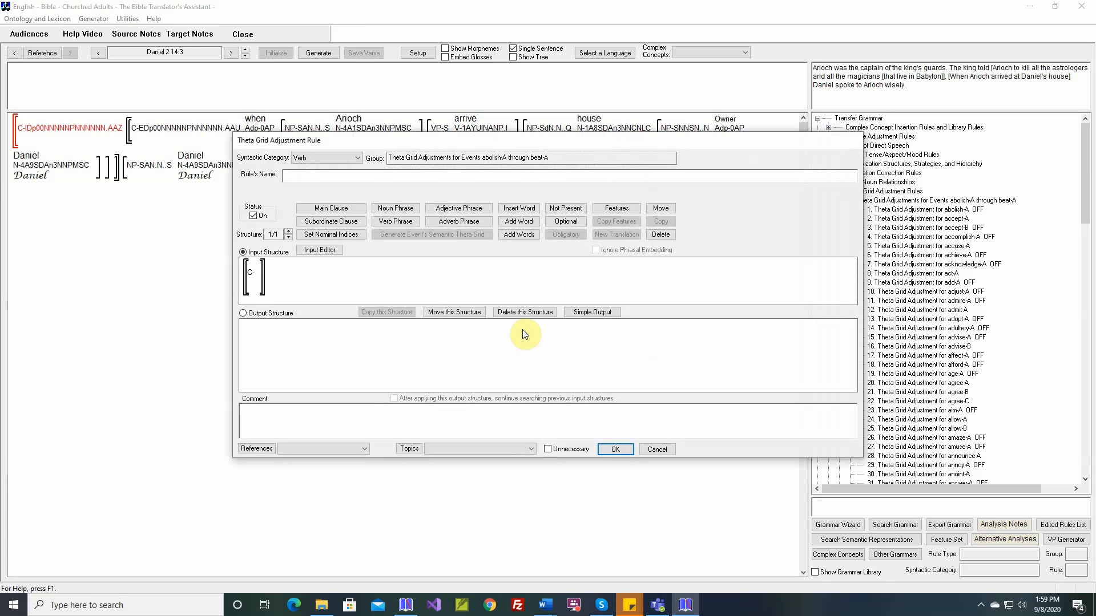
type("Theta Grid Adjustment rule for arrive")
Enter the rule's input structure as (np) (vp arrive) (np) (np).
left_click(335, 252)
type("(np")
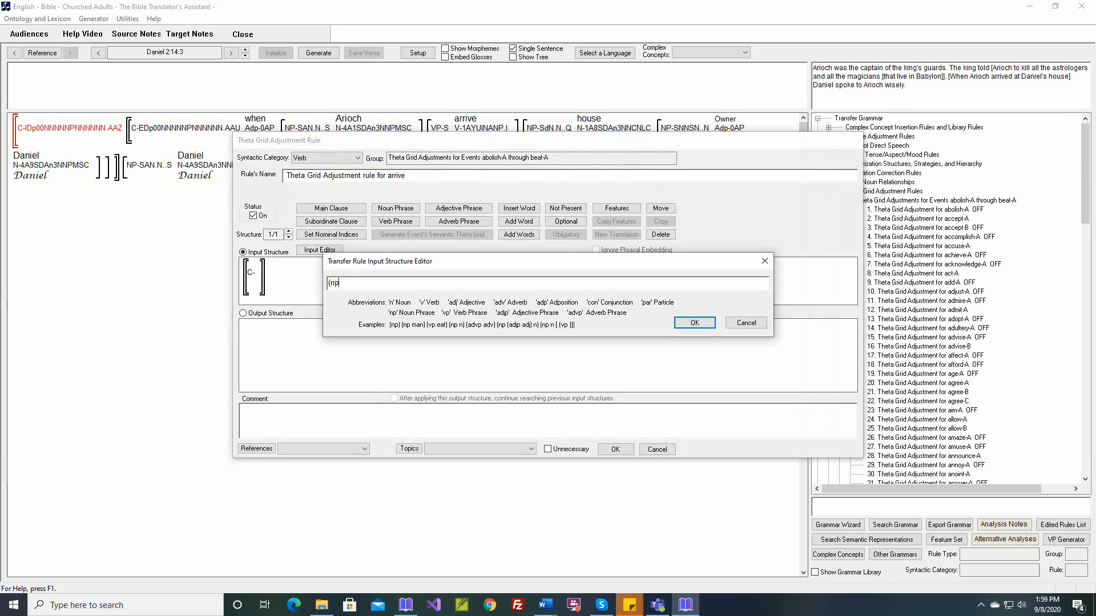
type(" ) (vp arrive) (mnp ) (np)")
key("Return")
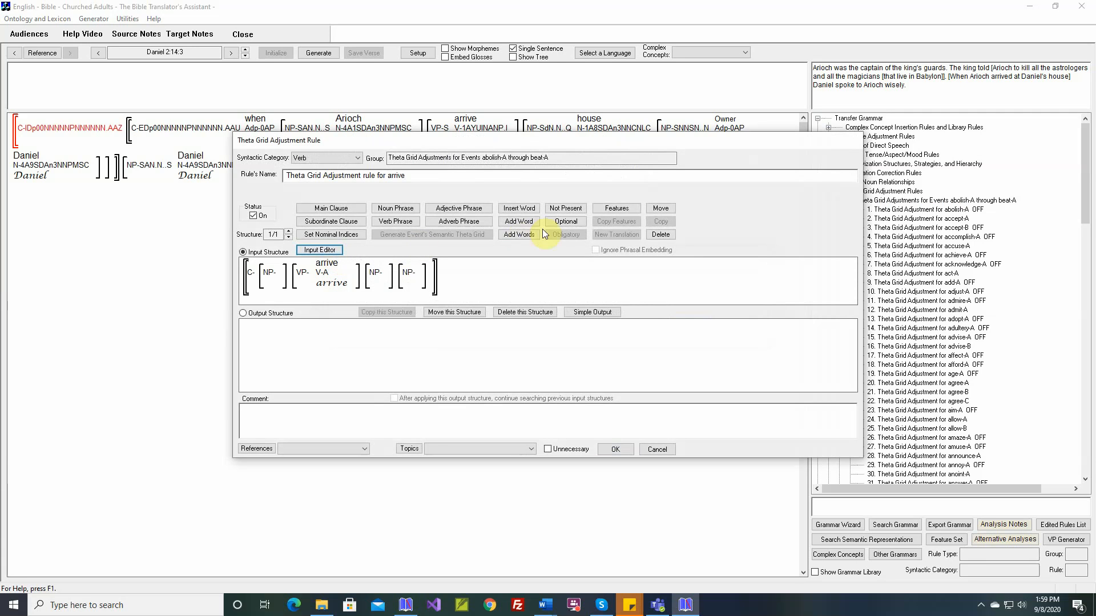
Assign the input structure's three noun phrases the semantic roles Most Agent-like, Source and Destination, in that order.
left_click(616, 208)
left_click(271, 274)
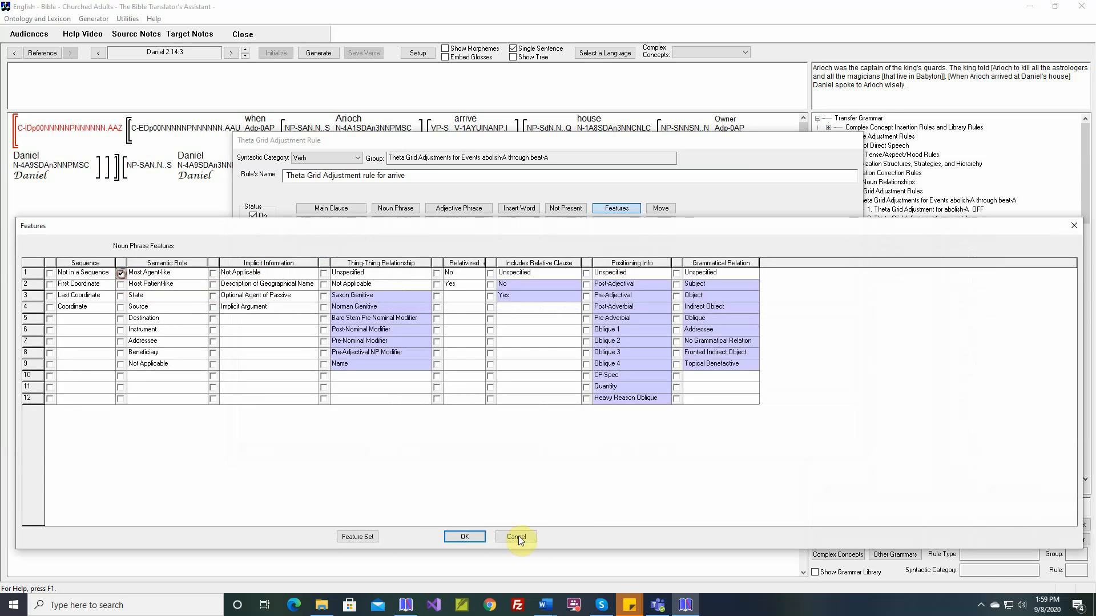
left_click(467, 537)
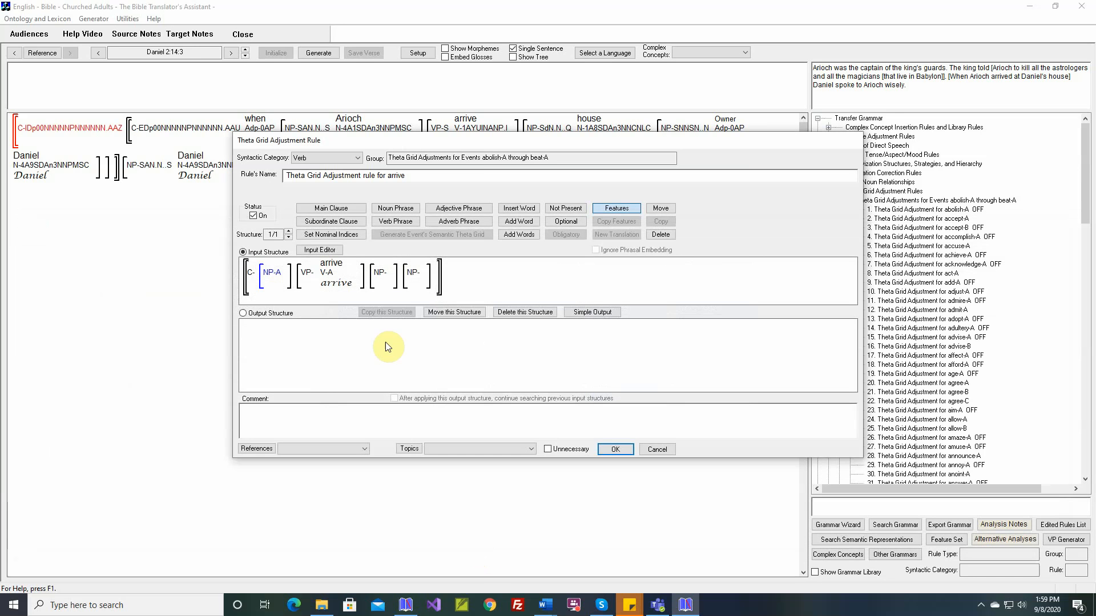
left_click(380, 280)
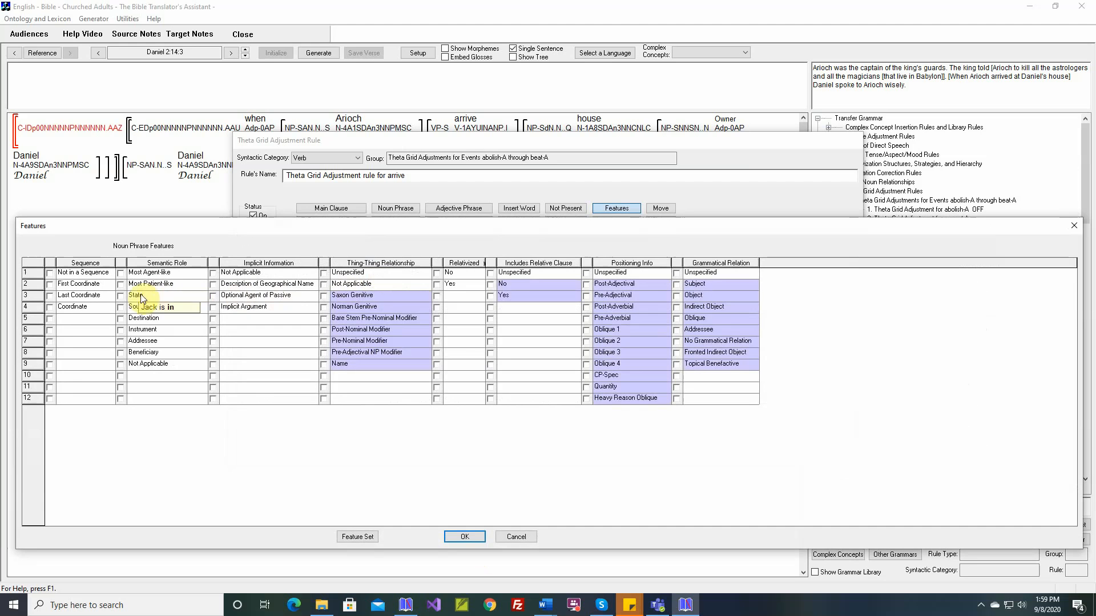
left_click(120, 307)
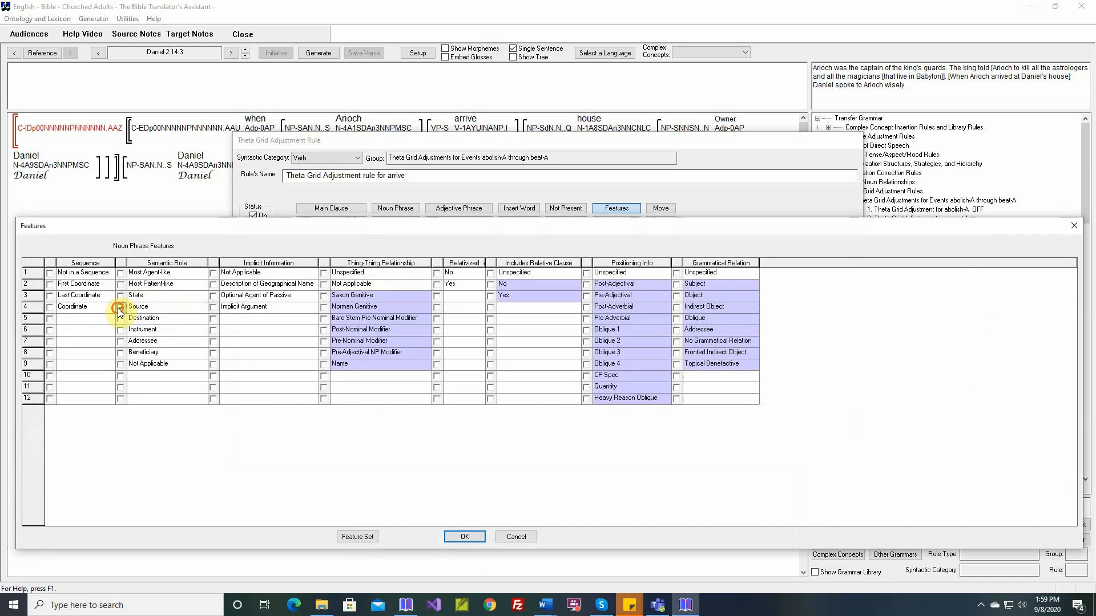
left_click(467, 537)
left_click(423, 283)
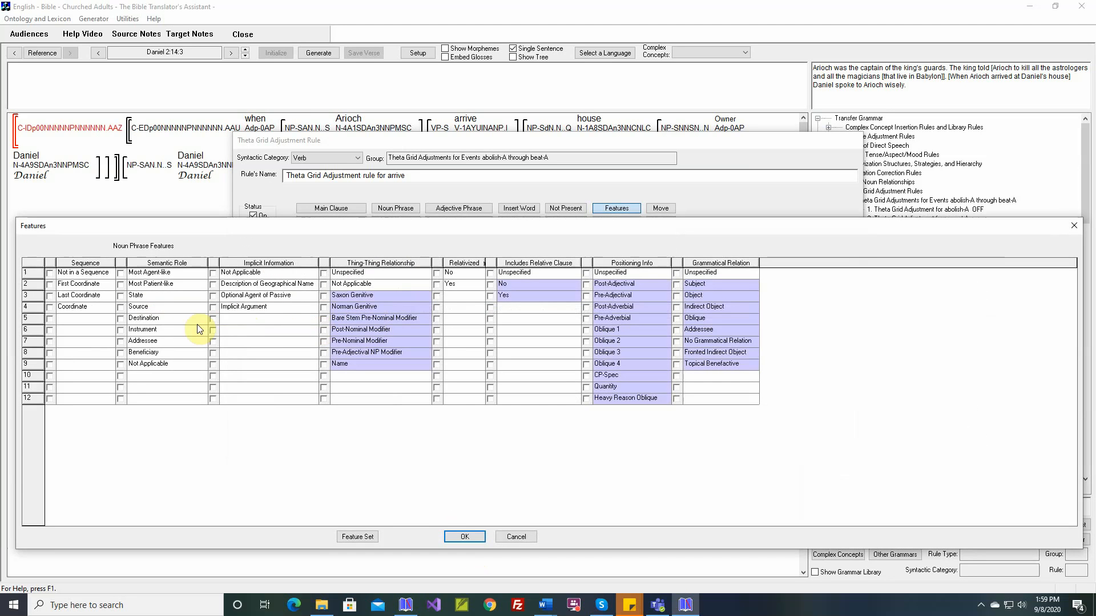
left_click(120, 319)
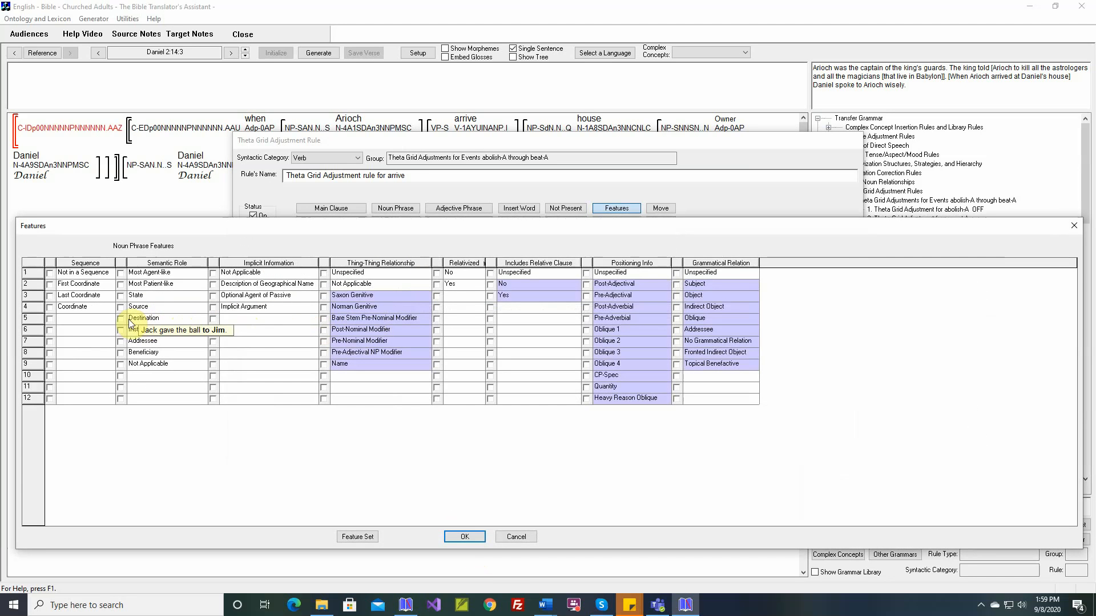
left_click(477, 539)
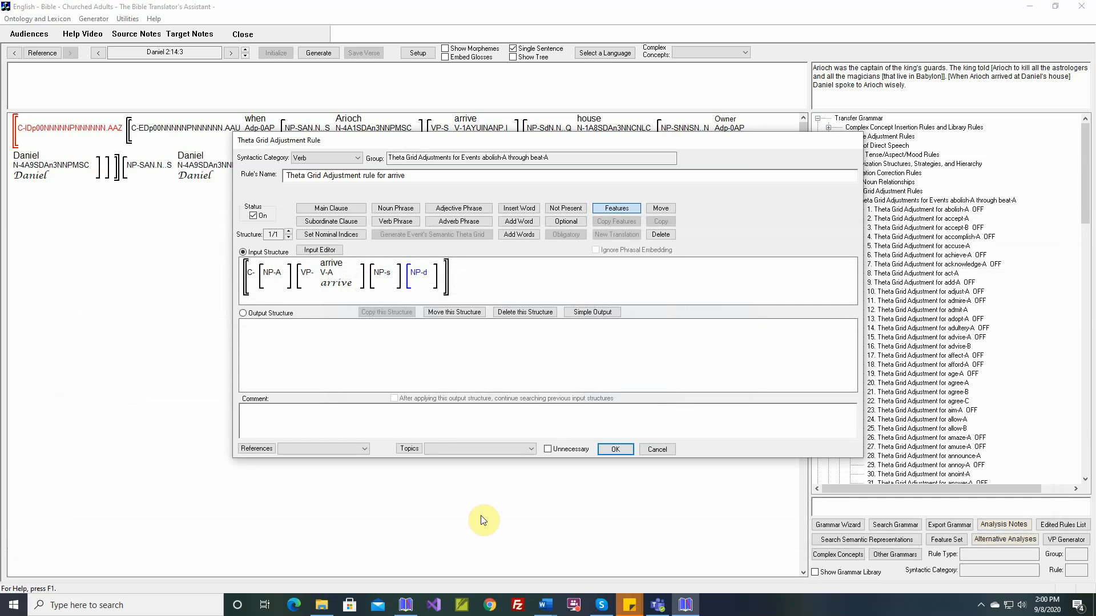
Mark the Source and Destination noun phrases in the input structure as optional.
left_click(565, 223)
left_click(382, 274)
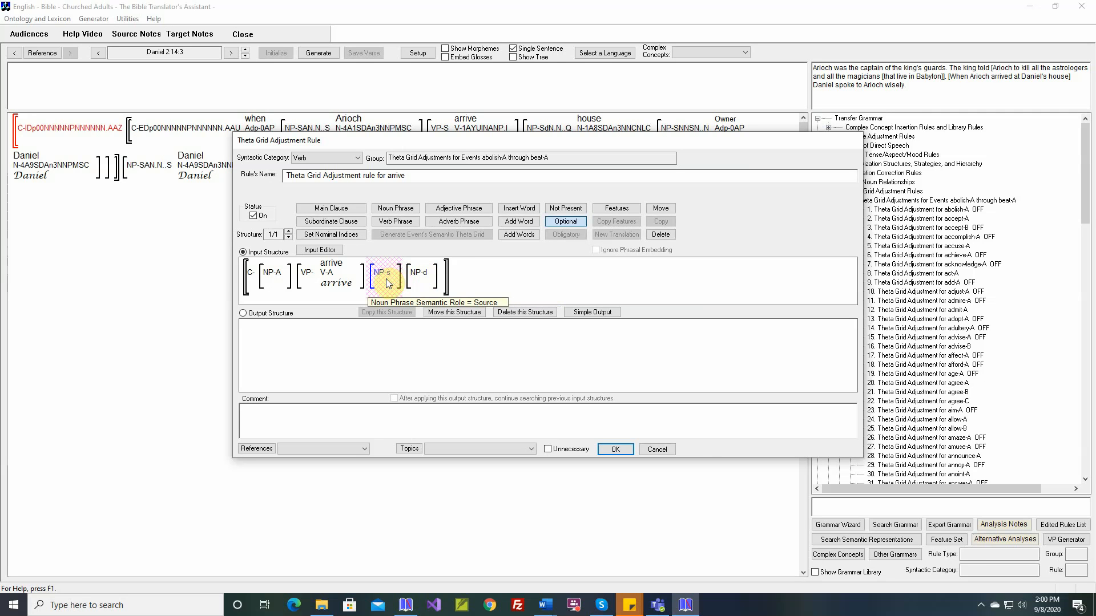
left_click(418, 277)
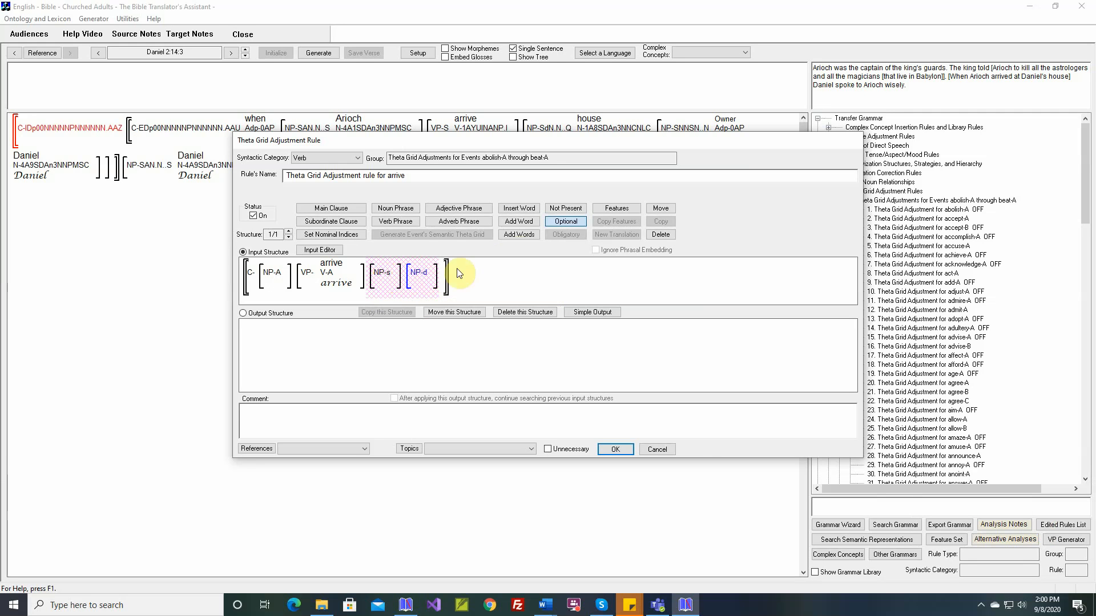
Insert the source concept after-A from the Adpositions category into the Source noun phrase.
left_click(519, 209)
left_click(398, 280)
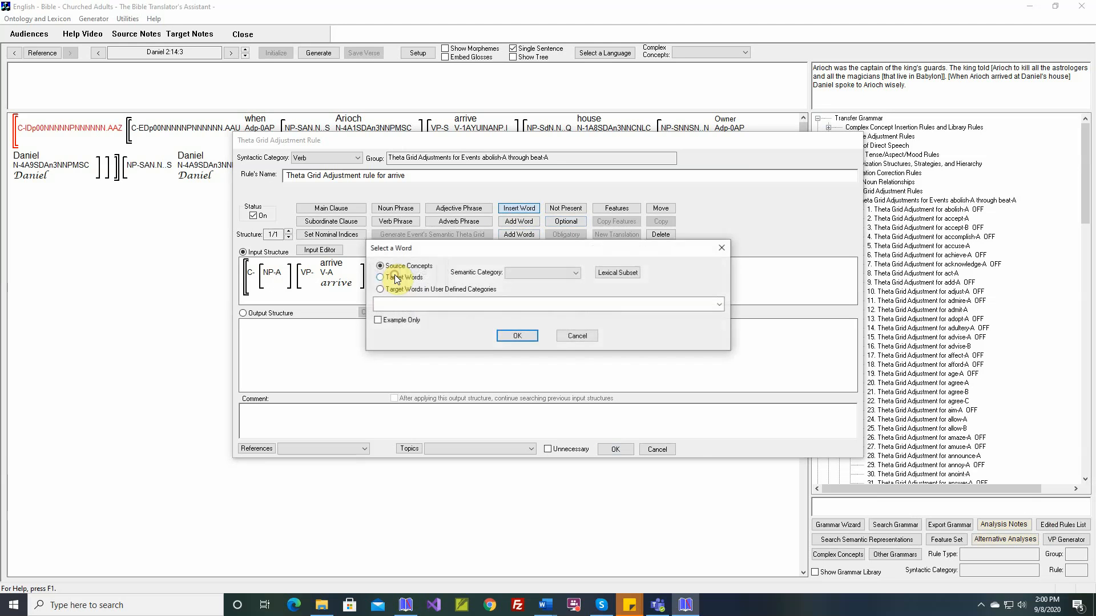
left_click(540, 273)
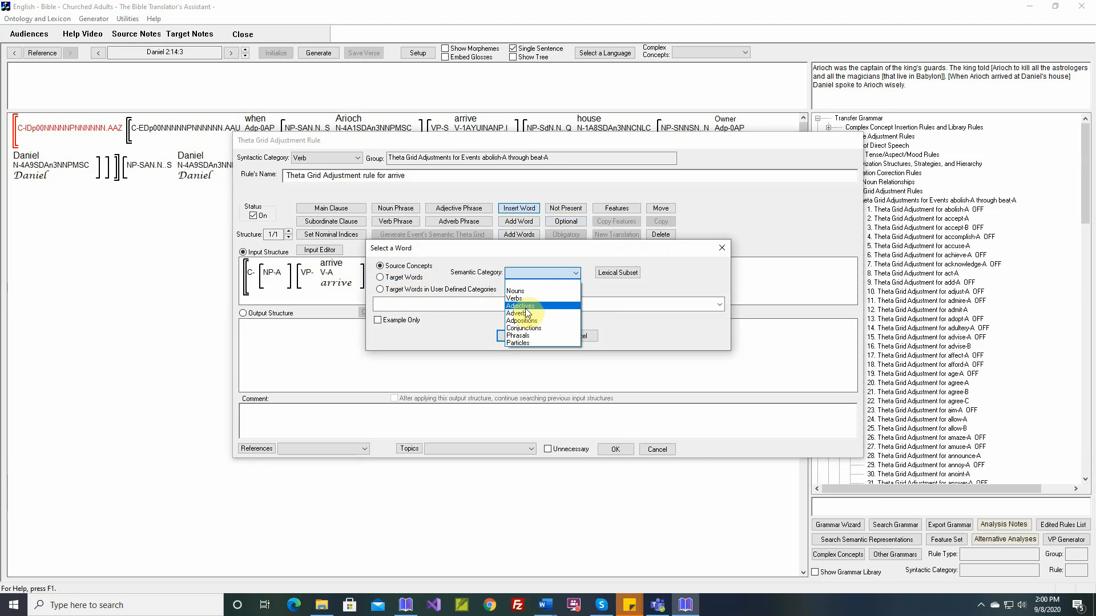
left_click(526, 323)
left_click(509, 305)
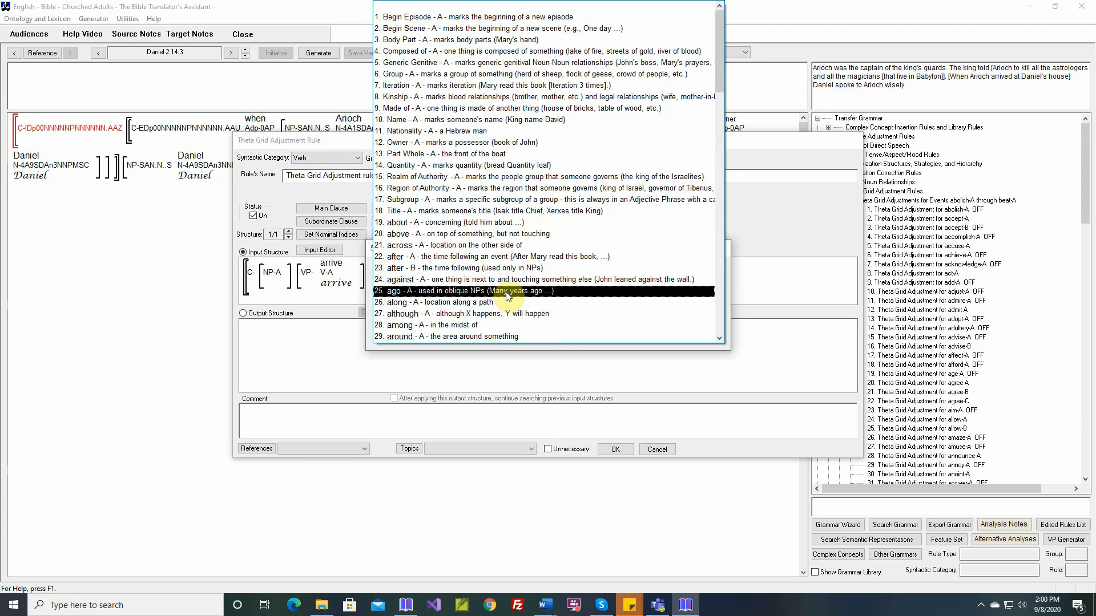
left_click(502, 257)
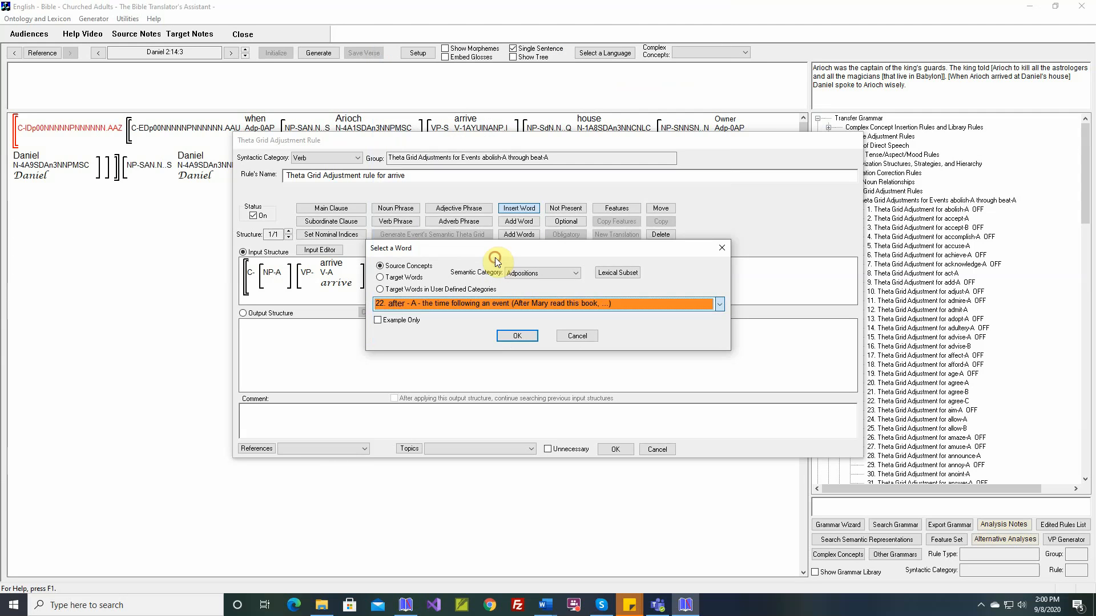
left_click(505, 337)
Mark the adposition "after" inside the Source noun phrase as optional.
left_click(567, 222)
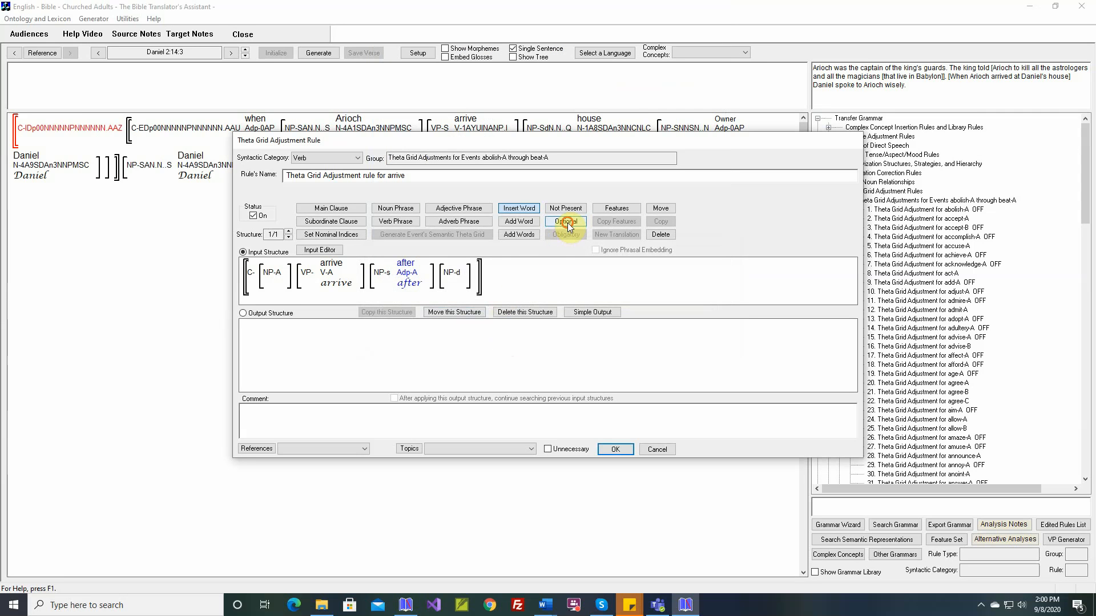
left_click(404, 269)
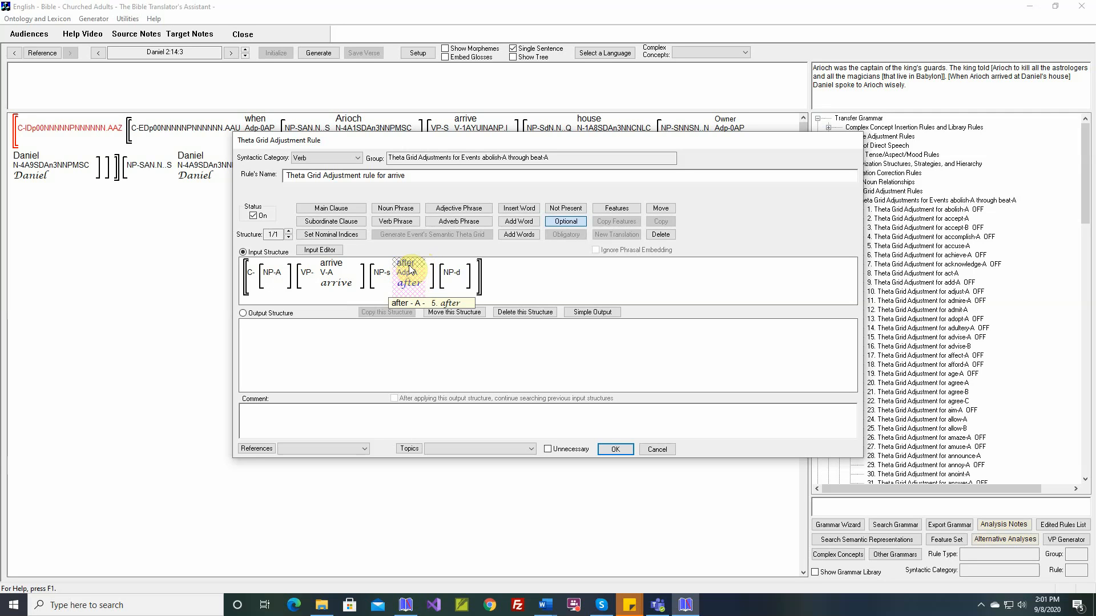
left_click(410, 274)
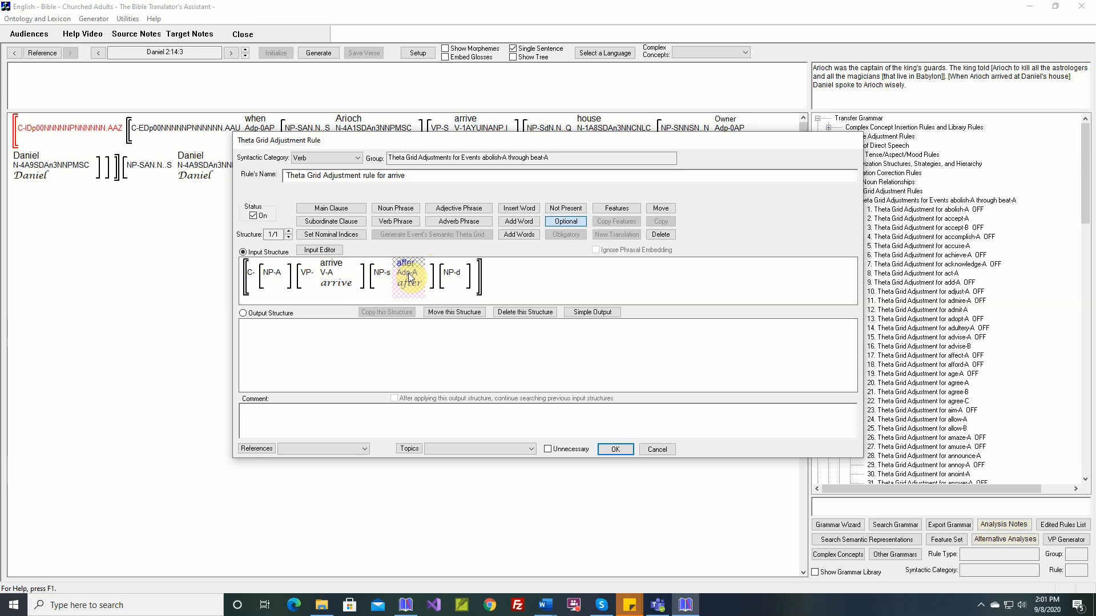
Add the concepts when-A and in-B from the current verse to the adposition in the Source noun phrase.
left_click(521, 236)
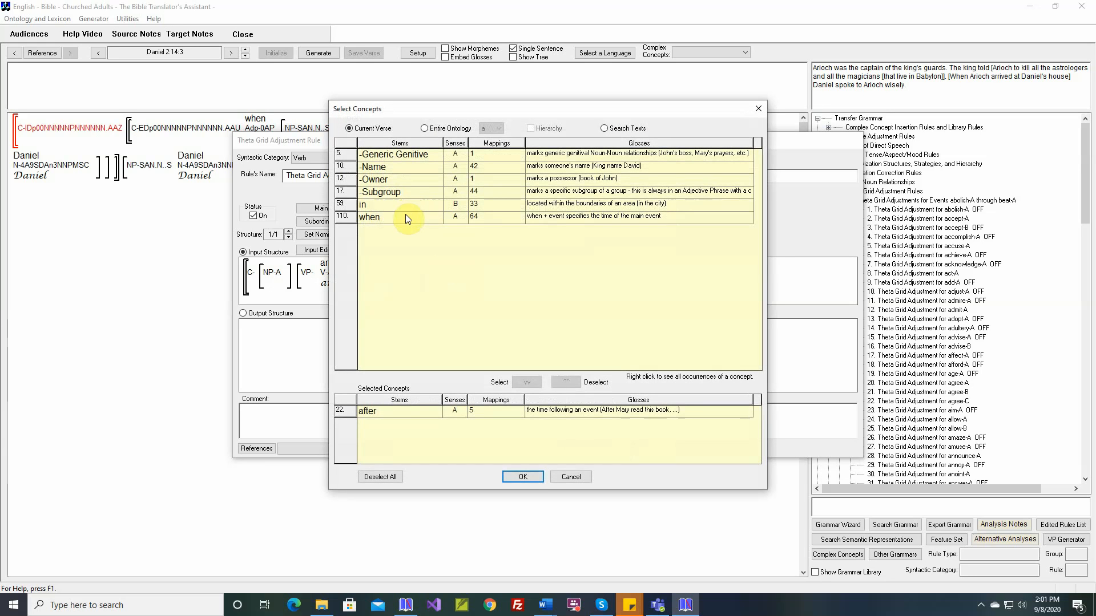
left_click(406, 217)
left_click(521, 381)
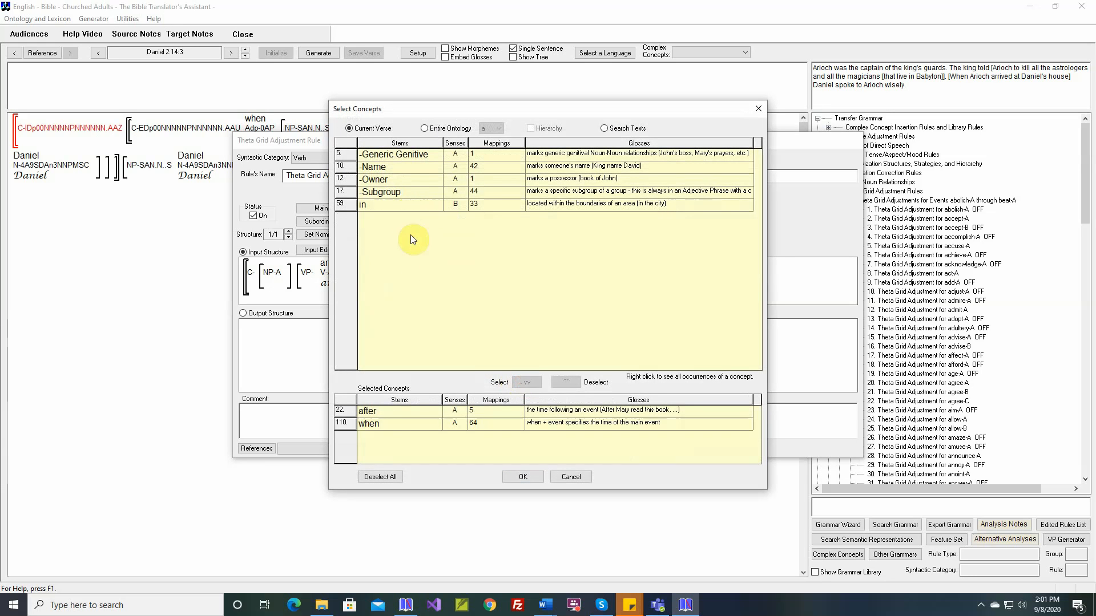
left_click(403, 207)
left_click(521, 381)
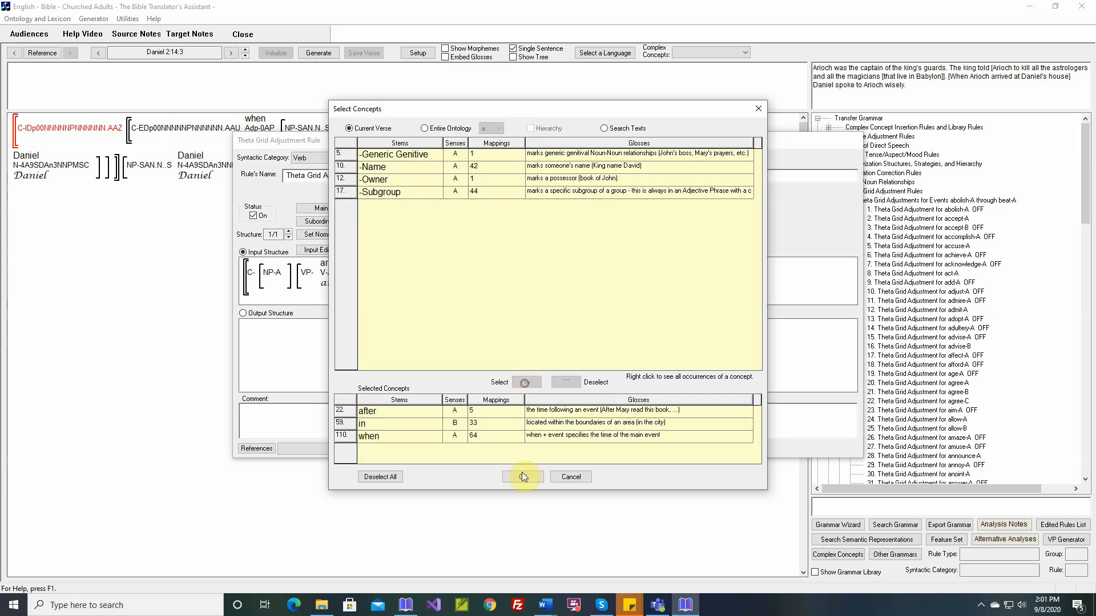
left_click(523, 477)
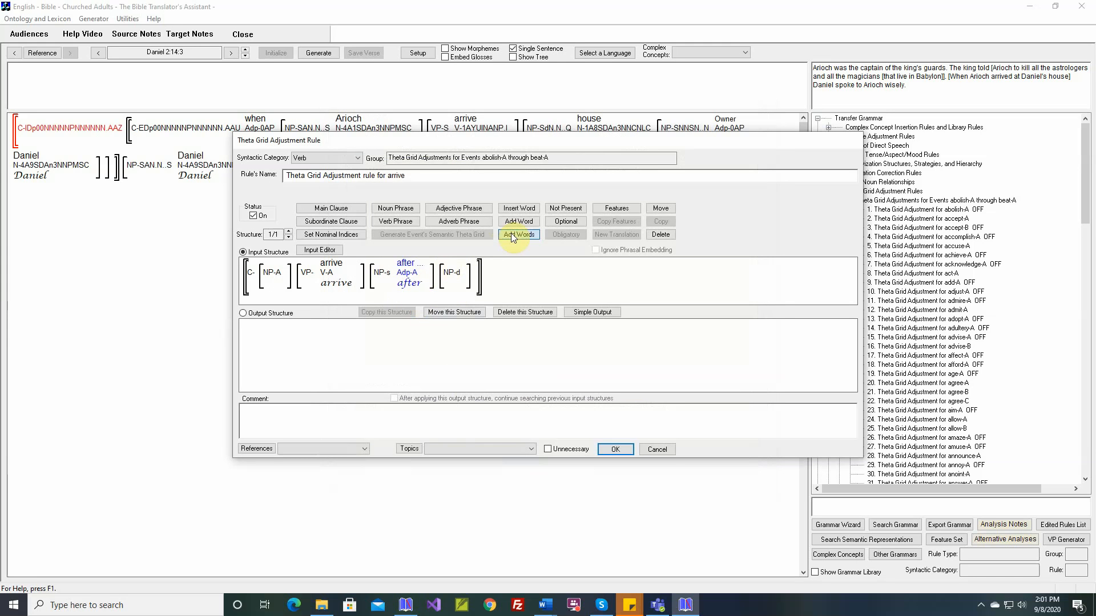
Apply the optional setting to the adposition that holds the alternatives after-A, in-B and when-A.
left_click(562, 223)
left_click(411, 274)
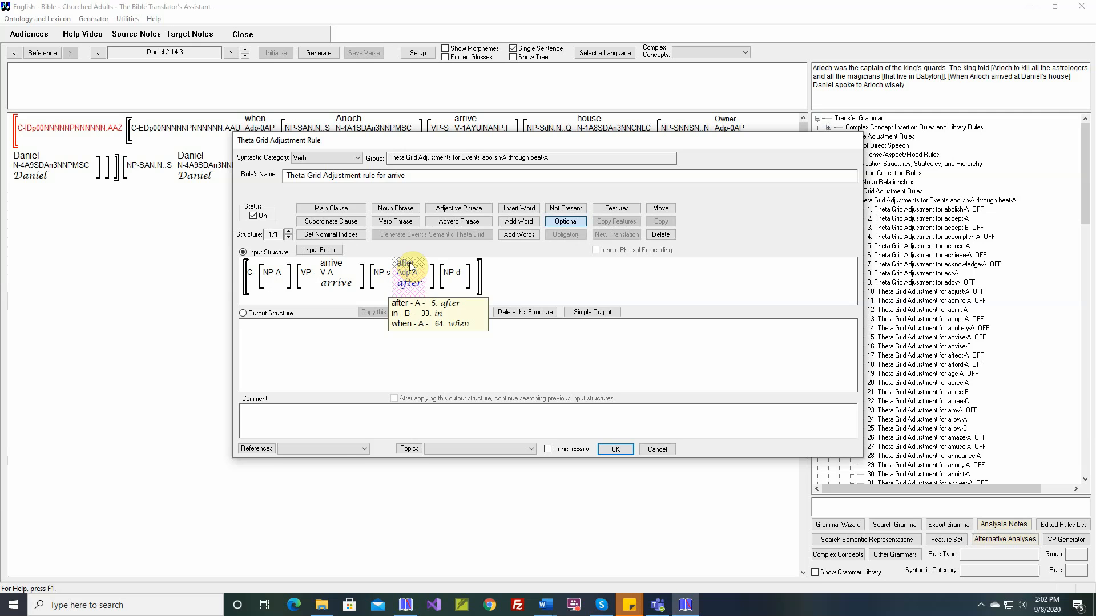
left_click(411, 267)
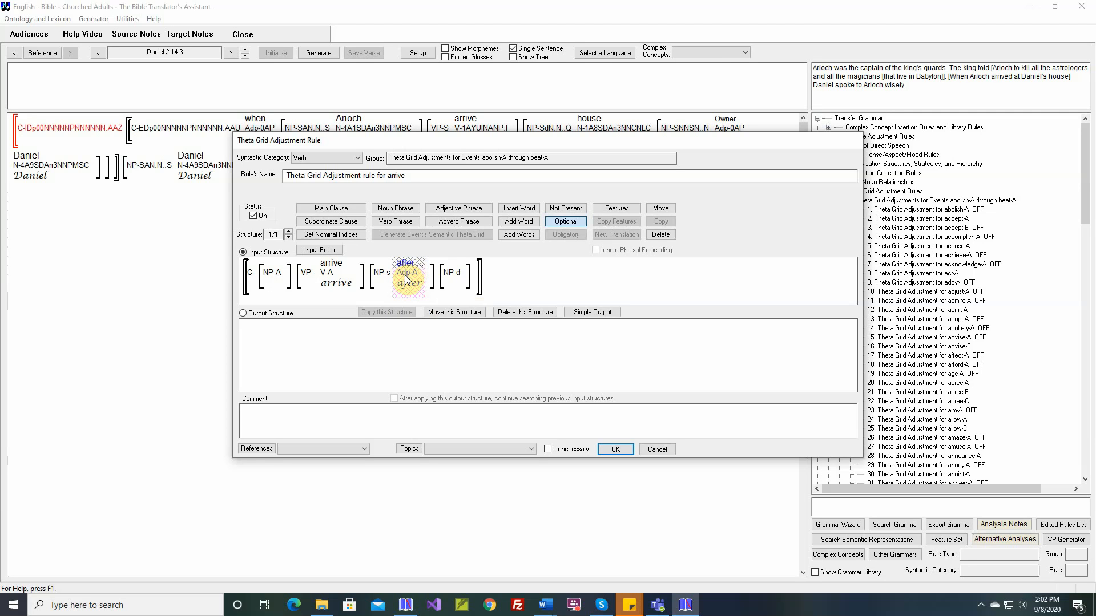
left_click(410, 267)
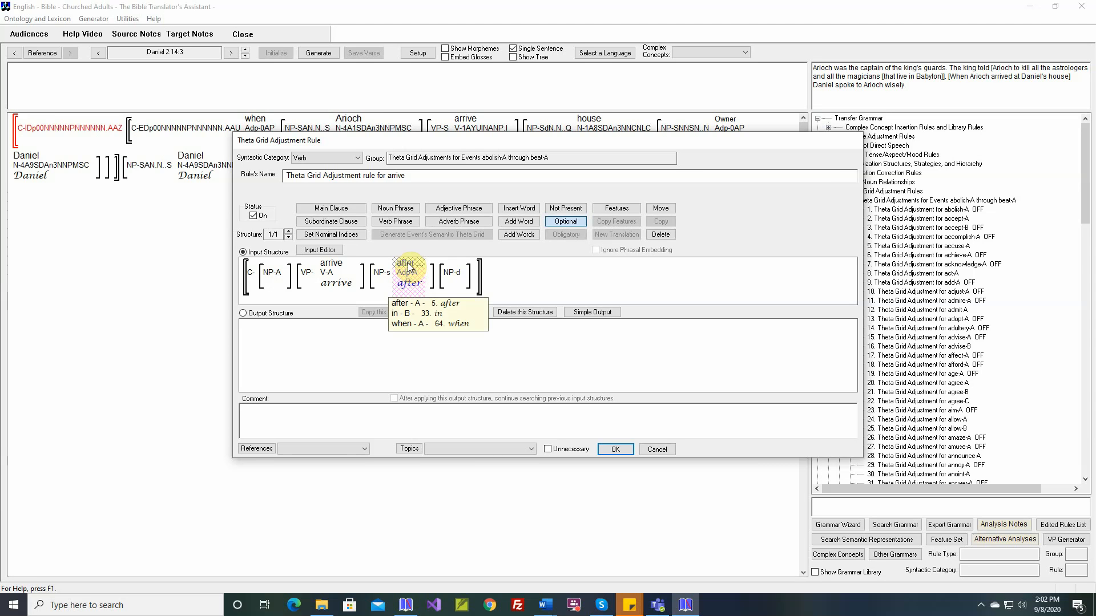